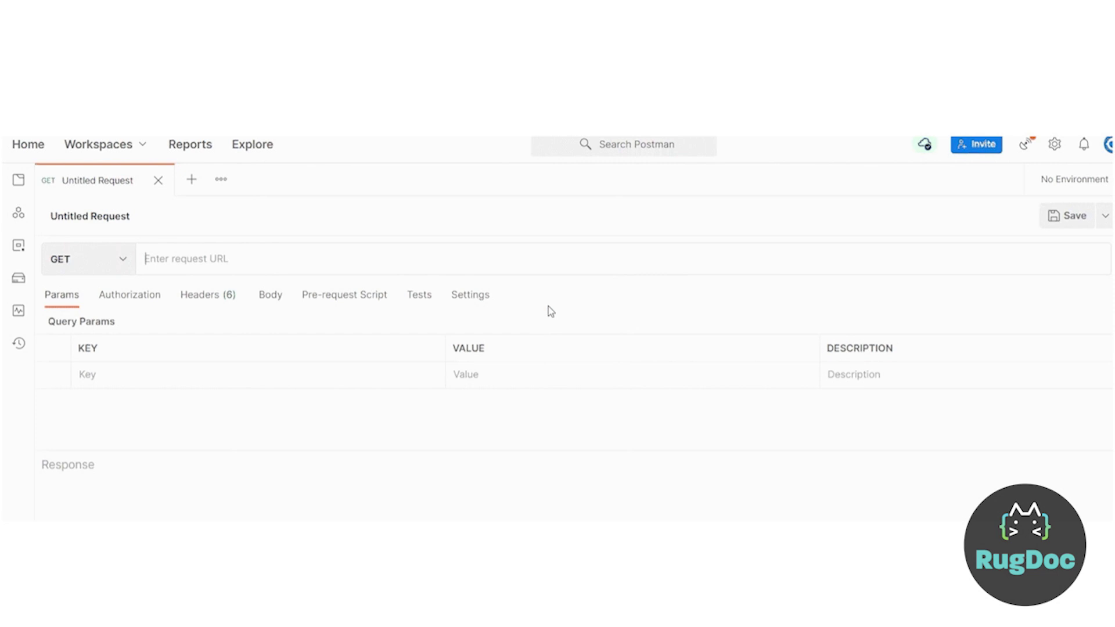
click(557, 256)
text(https://api.etherscan.io/api)
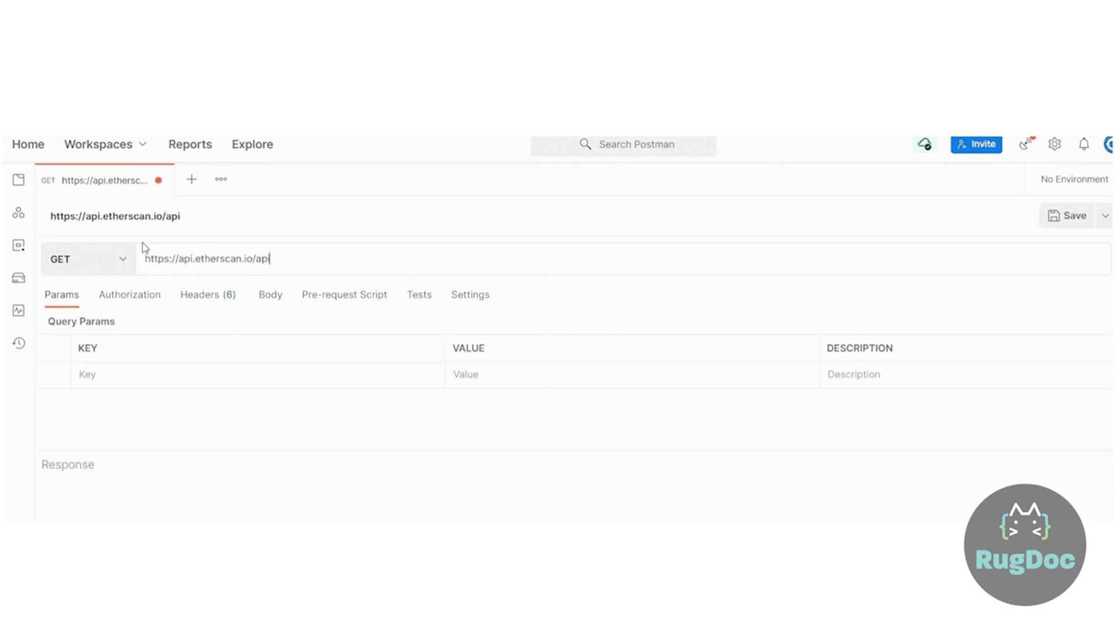
click(126, 254)
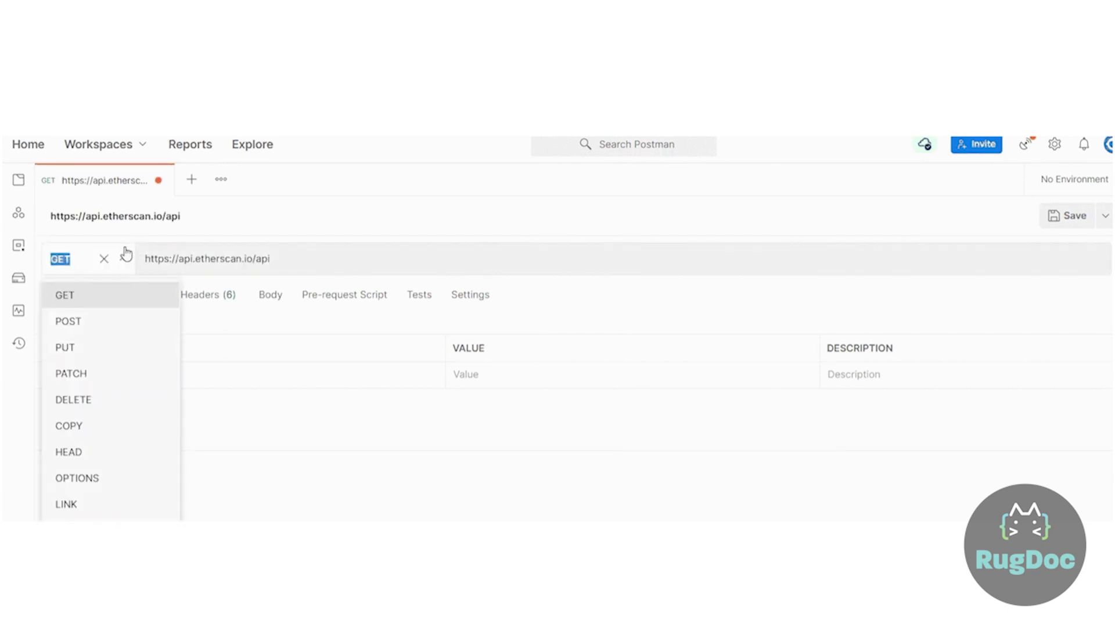
click(114, 320)
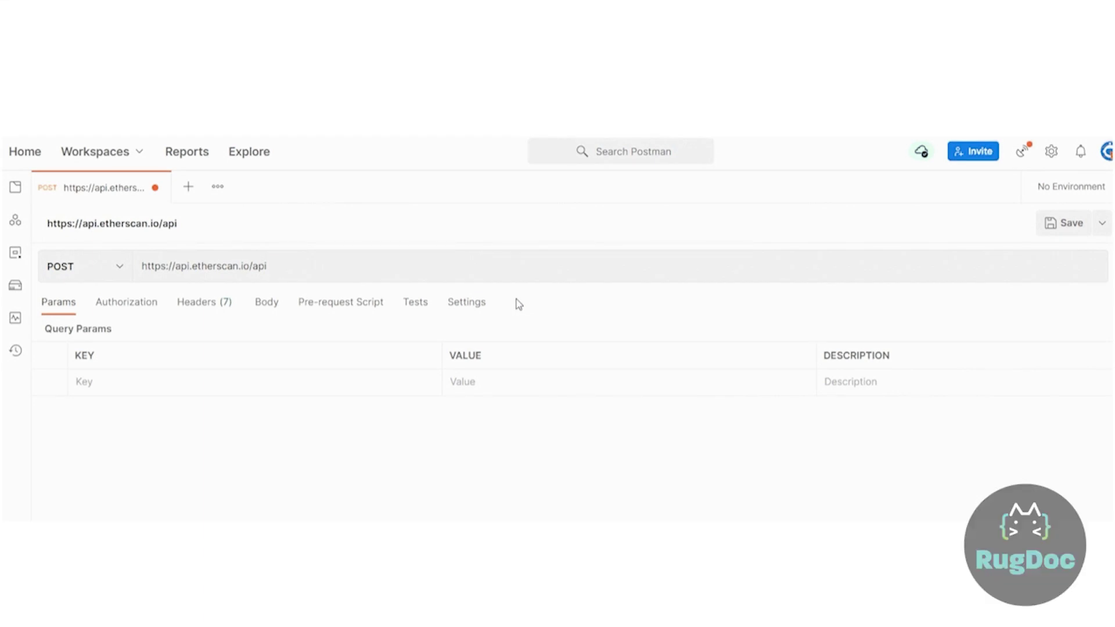
- Make the body x-www-form-urlencoded and add an apikey entry holding the pasted API key
click(272, 312)
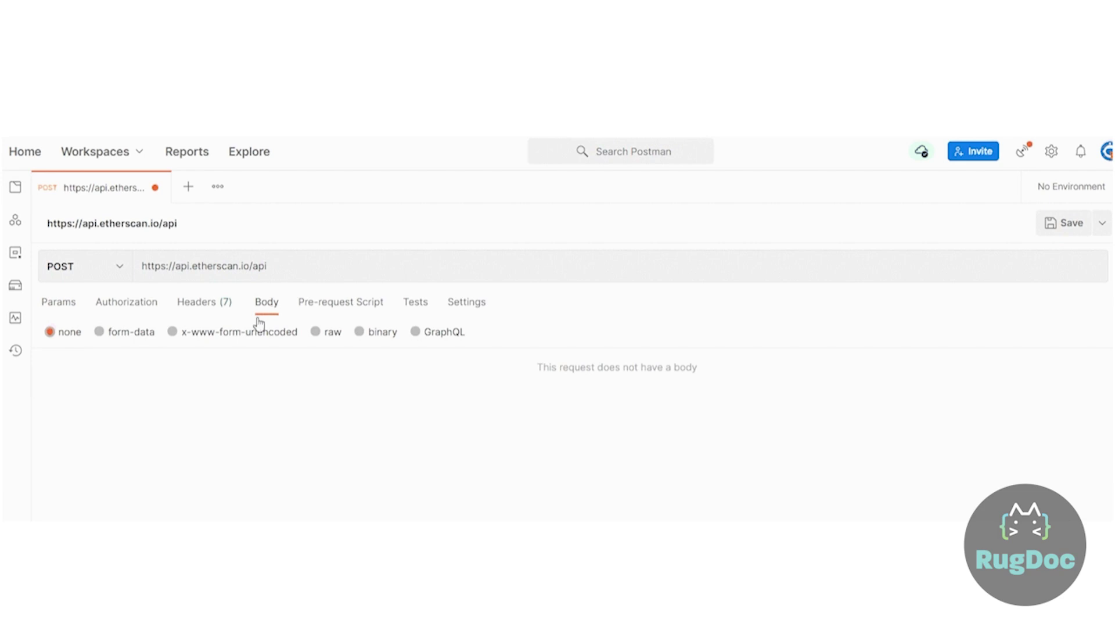
click(245, 338)
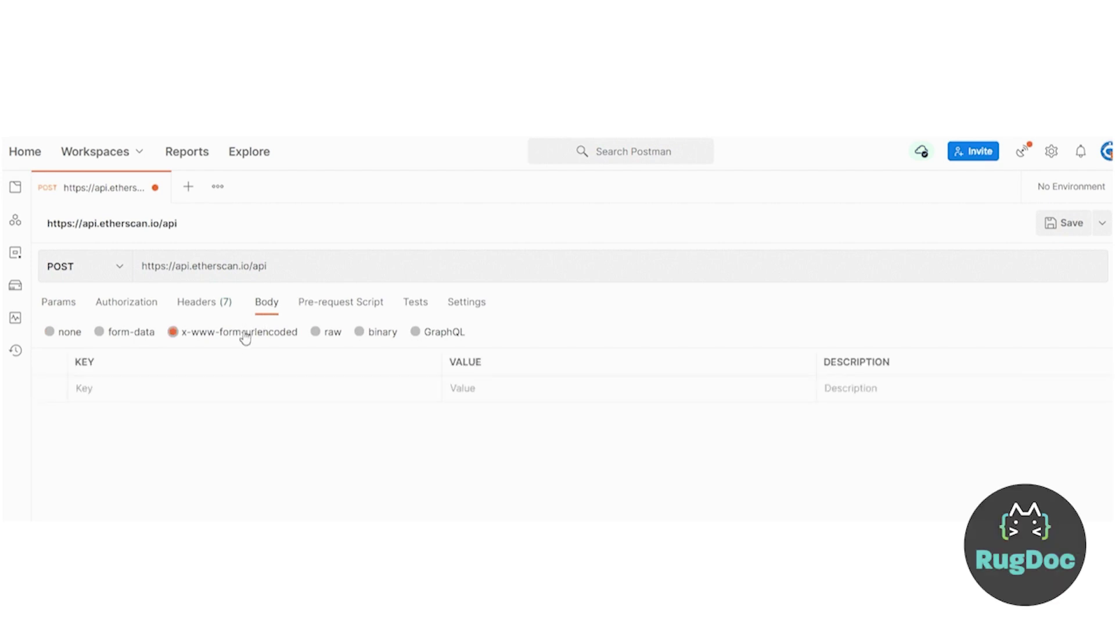
click(239, 391)
text(apikey)
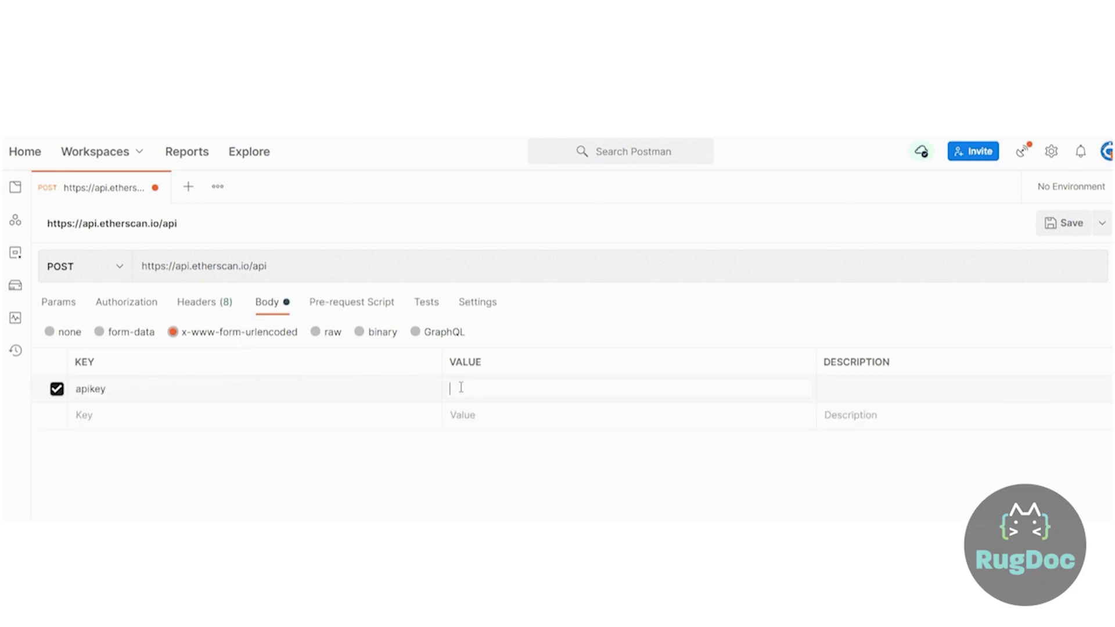
key(ctrl+v)
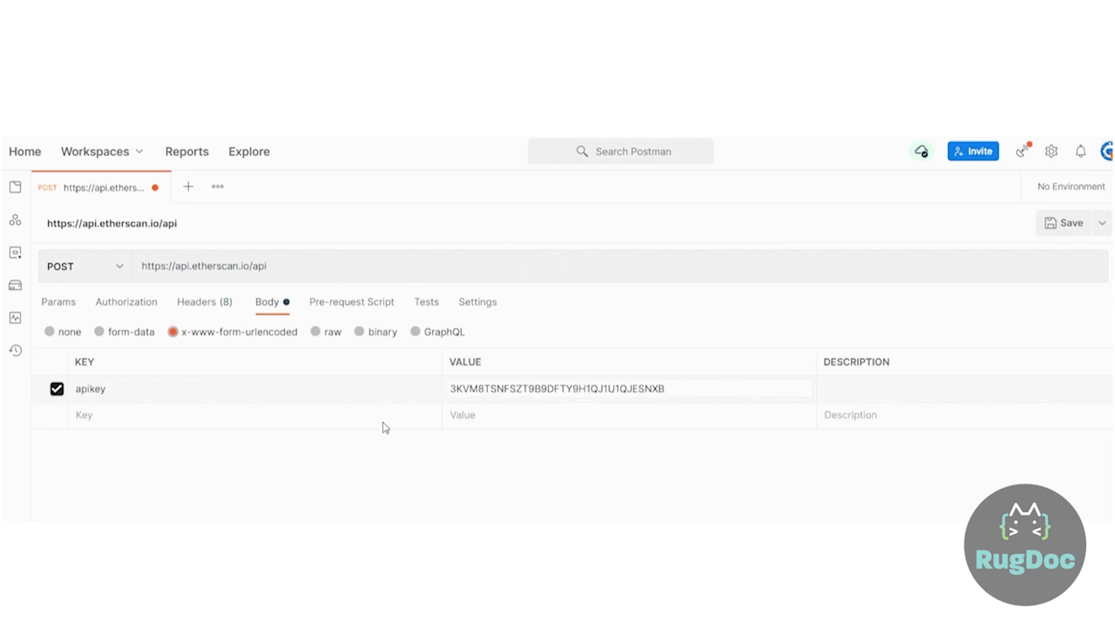
- Add body entries module=contract and action=verifysourcecode
click(384, 416)
text(module)
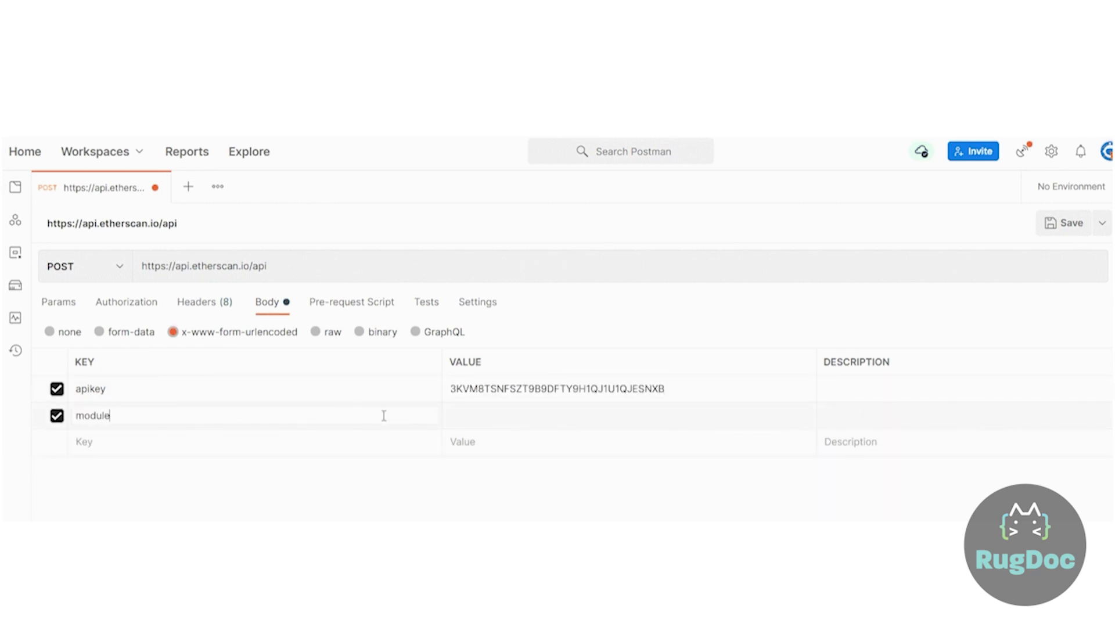
key(Tab)
text(contract)
click(333, 445)
text(action)
key(Tab)
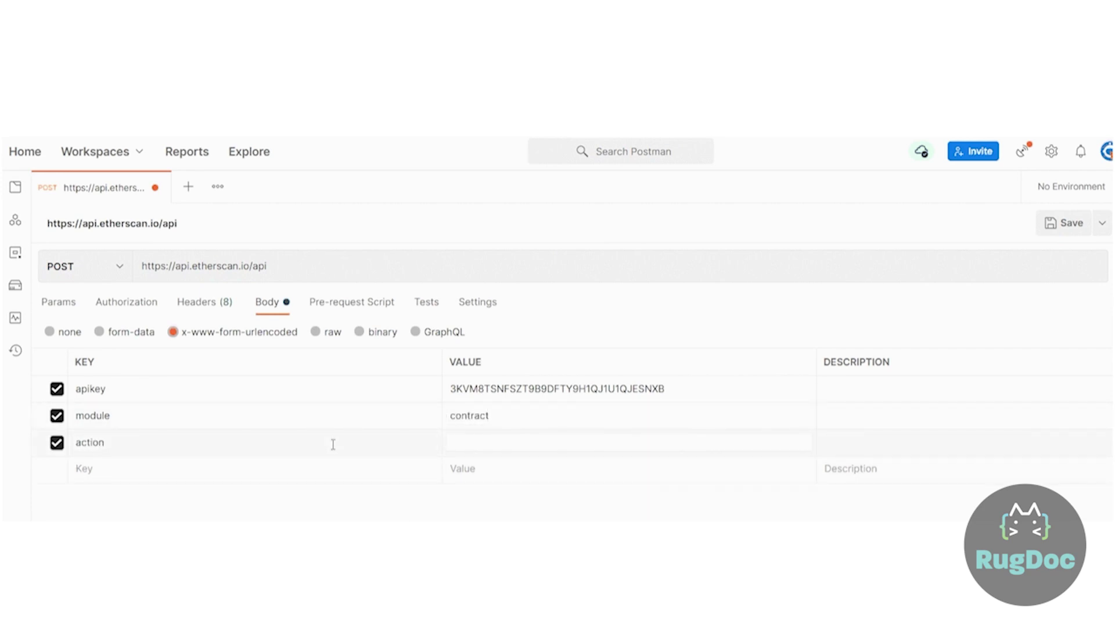
text(verifysourcecode)
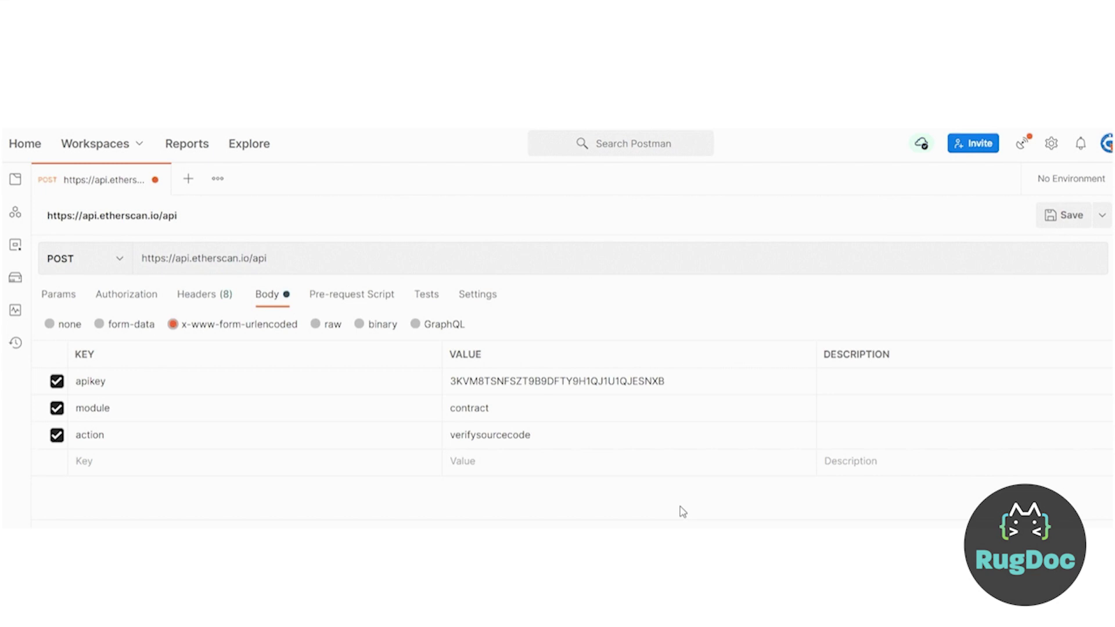
- Add a sourceCode body key whose value is the pasted Solidity Hello World contract
click(341, 461)
text(source)
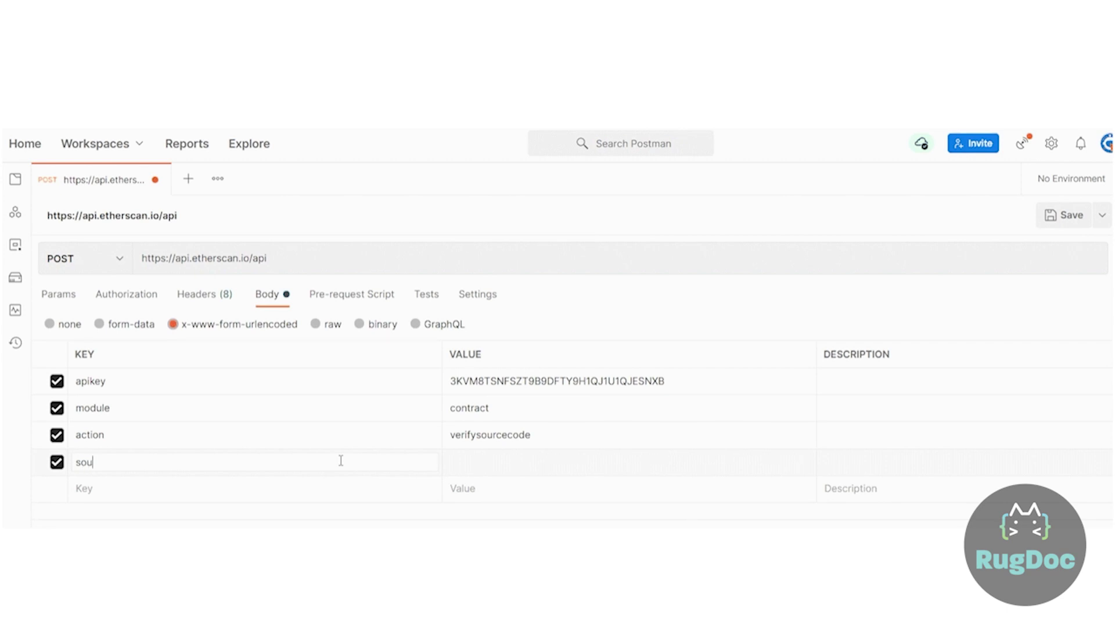
text(Code)
text(pragma solidity ^0.7.6; contract HelloWorl { 	string public greet = "Hello Worl!"; })
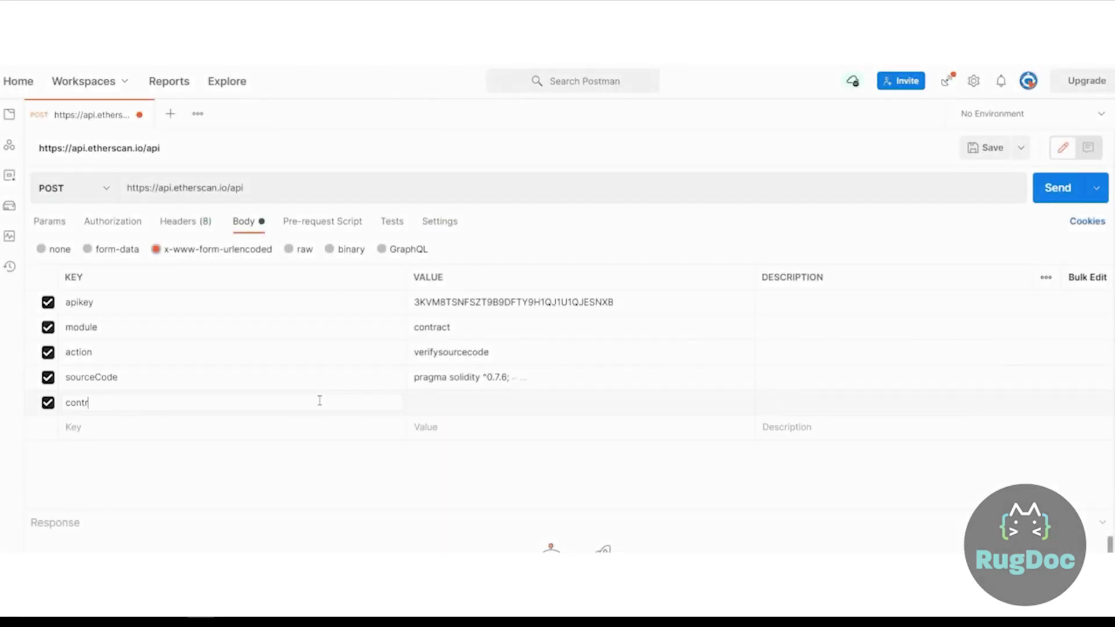
- Add contractaddress with the pasted contract address, and codeformat=solidity-single-file
text(ss)
key(Tab)
text(0x0890cD951b1739f00A311ED9C36A5192946Ac26F)
click(265, 431)
text(codeformat)
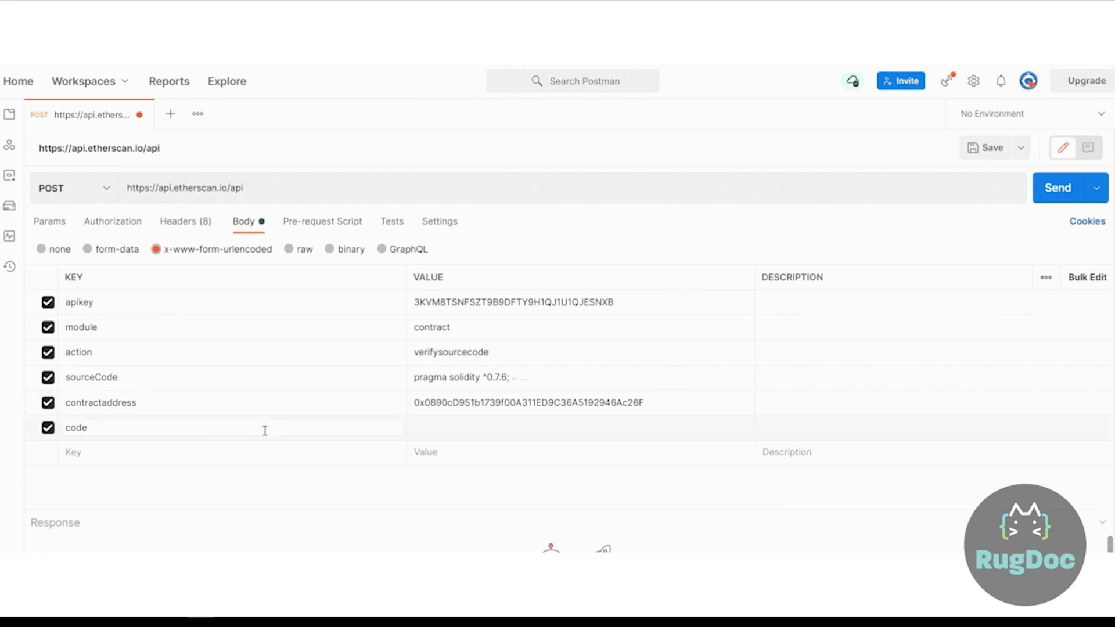
click(424, 427)
text(solidity-single-file)
- Add contractname=HelloWorld and begin a compilerversion key in the body
click(228, 456)
text(contractname)
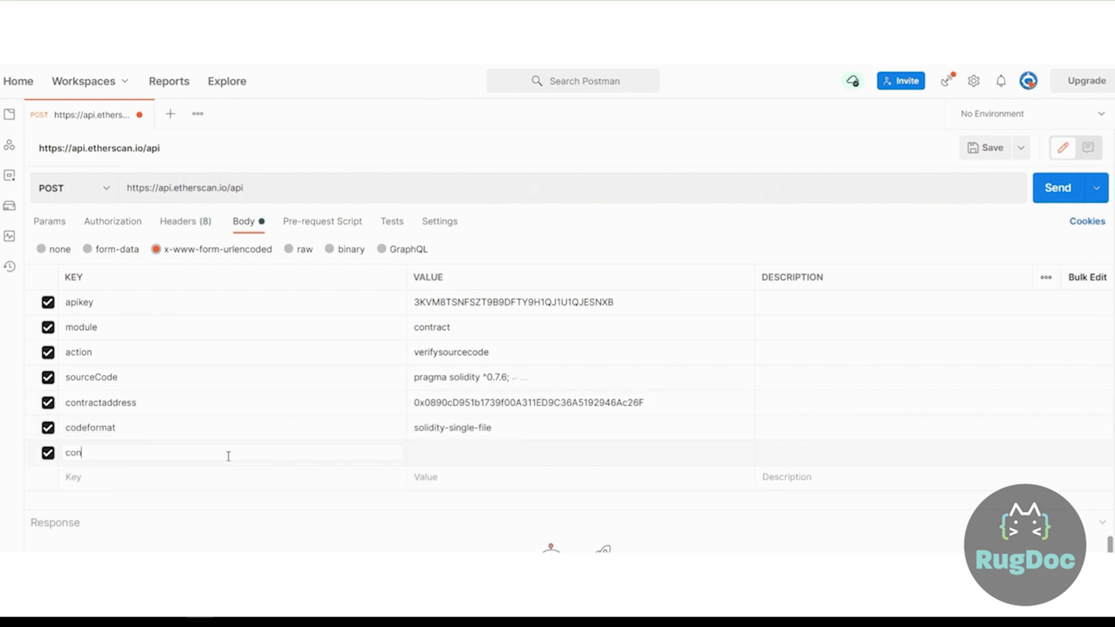
key(Tab)
text(HelloWorld)
click(265, 478)
text(compilerversion)
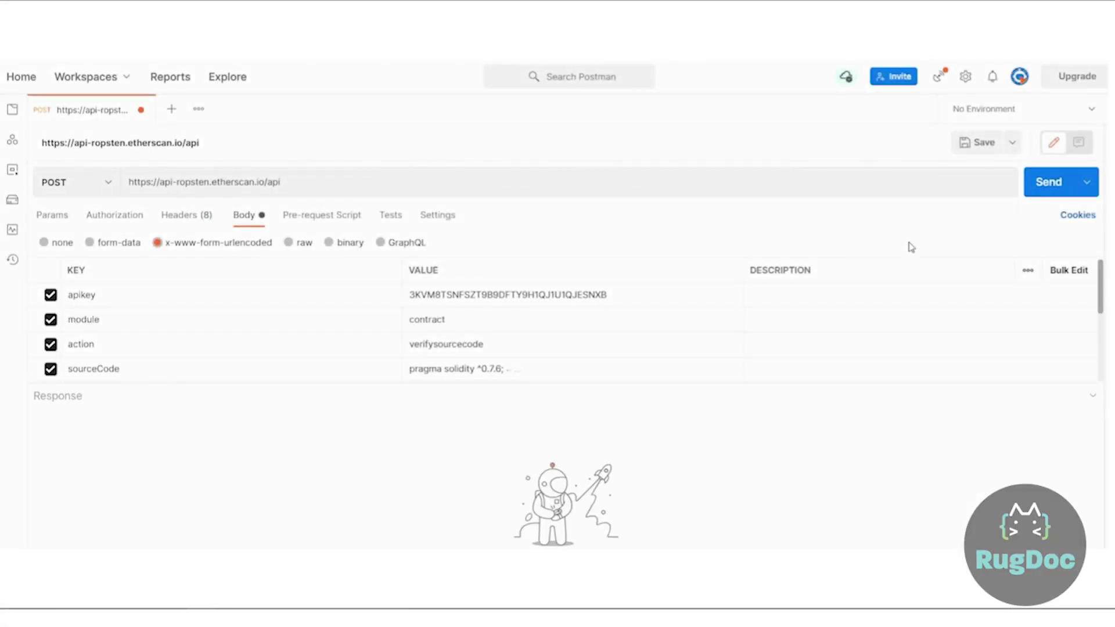
- Send the verifysourcecode POST request to the Ropsten Etherscan API
click(1049, 182)
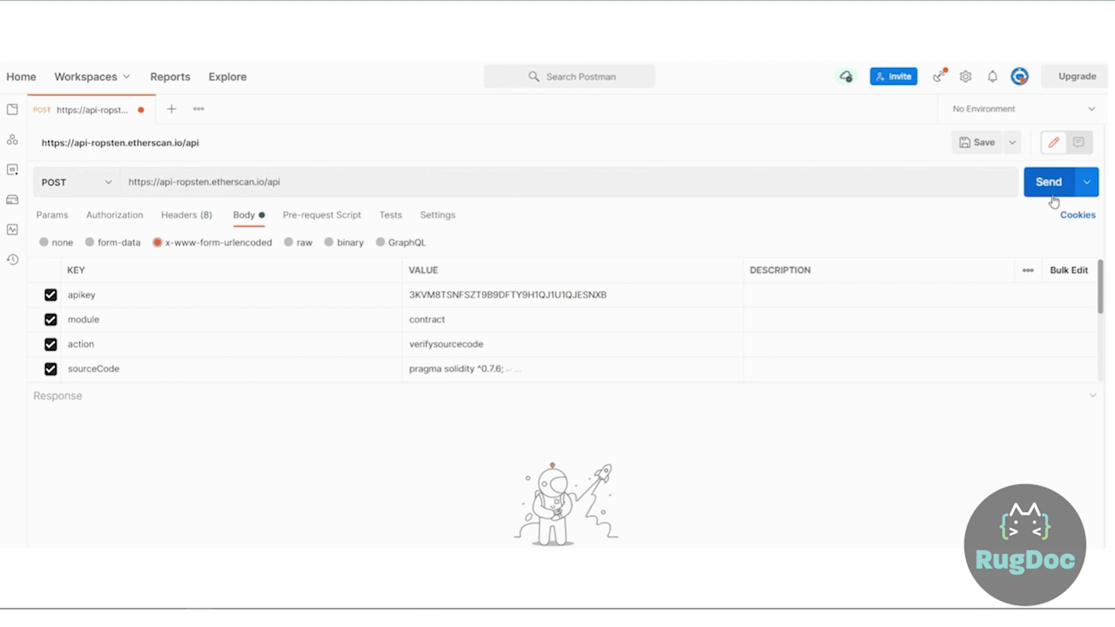
click(1050, 182)
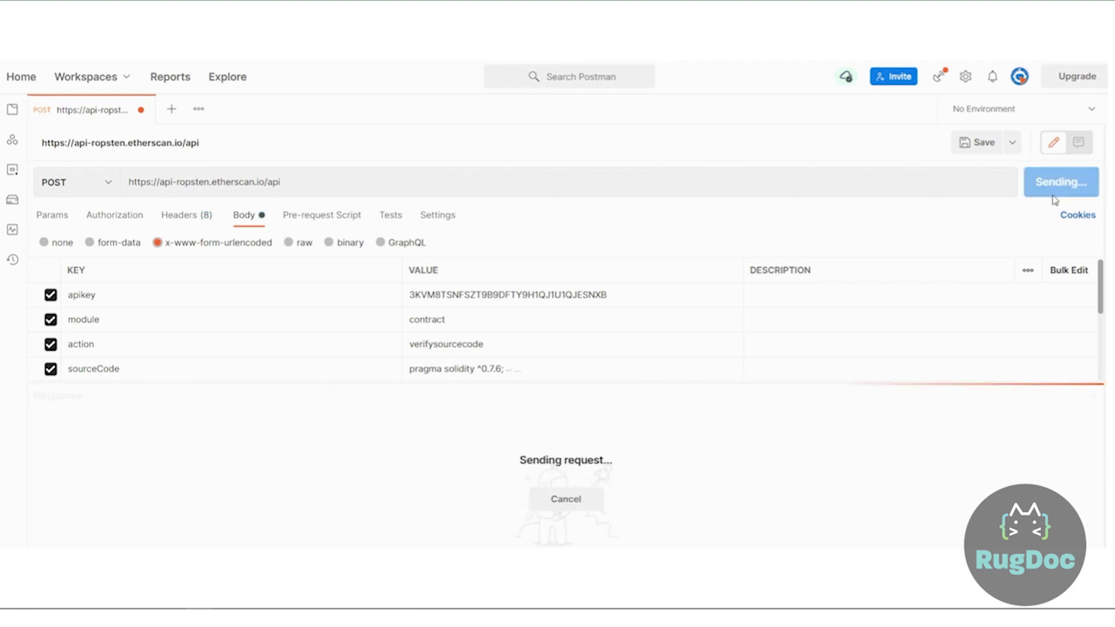